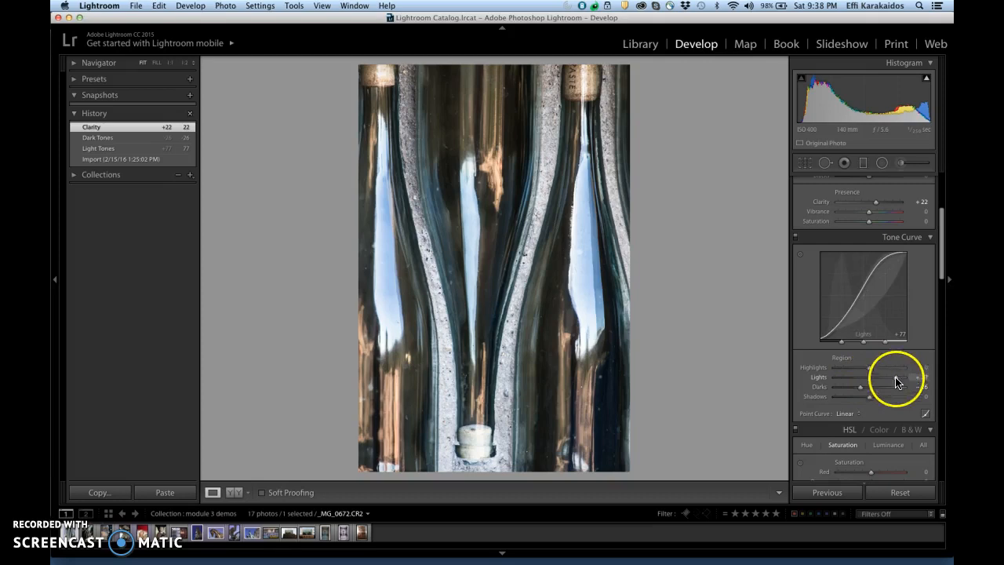
- Adjust the bottle photo's tone curve to Highlights +6, Lights +57, Darks -24 and Shadows +21
left_click_drag(872, 368, 878, 402)
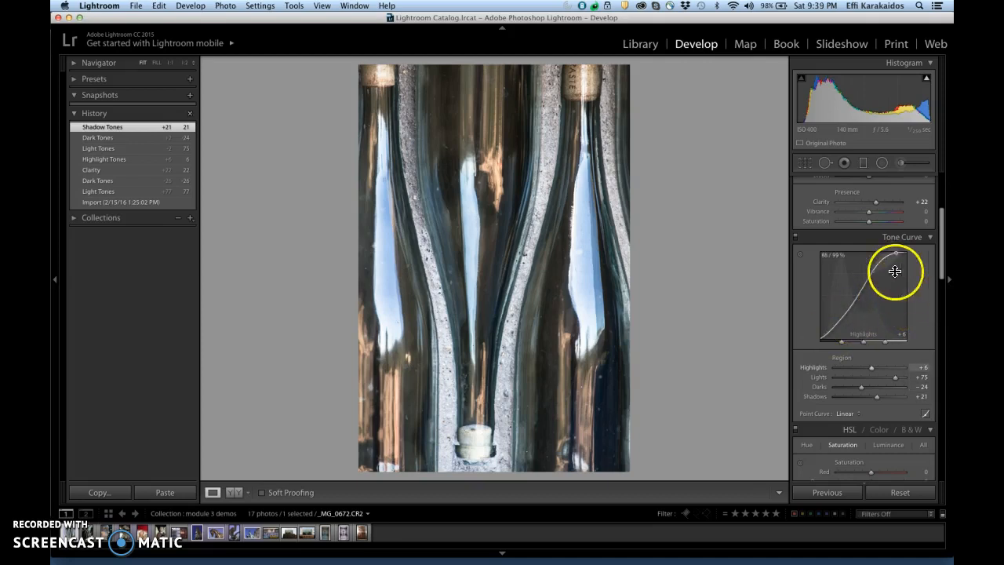
mouse_move(885, 264)
left_mouse_down()
mouse_move(899, 290)
mouse_move(885, 269)
left_mouse_up()
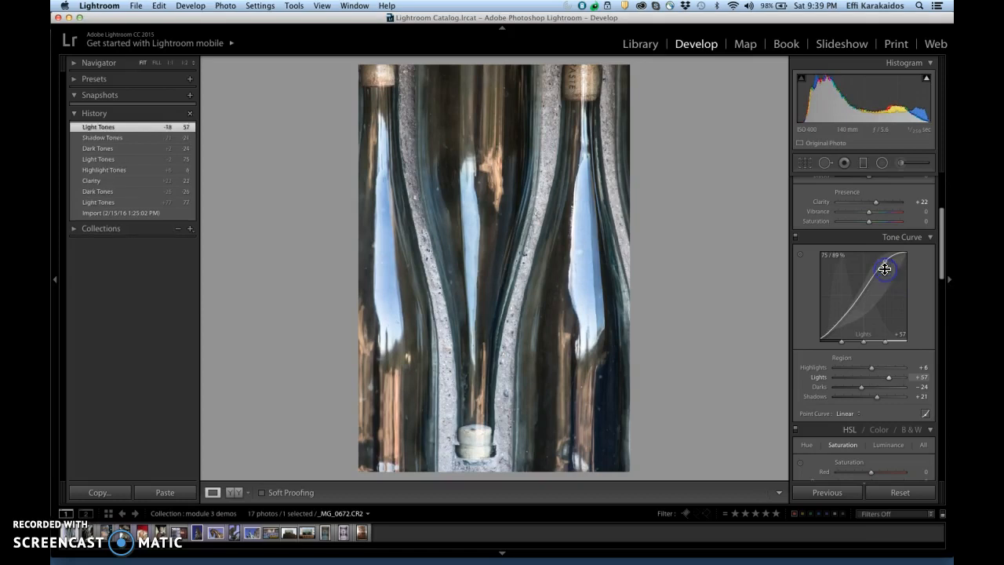
- Adjust the tone curve directly on the bottle photo to Shadows -16 and Lights +28, and compare the edit with its import state
left_click(801, 256)
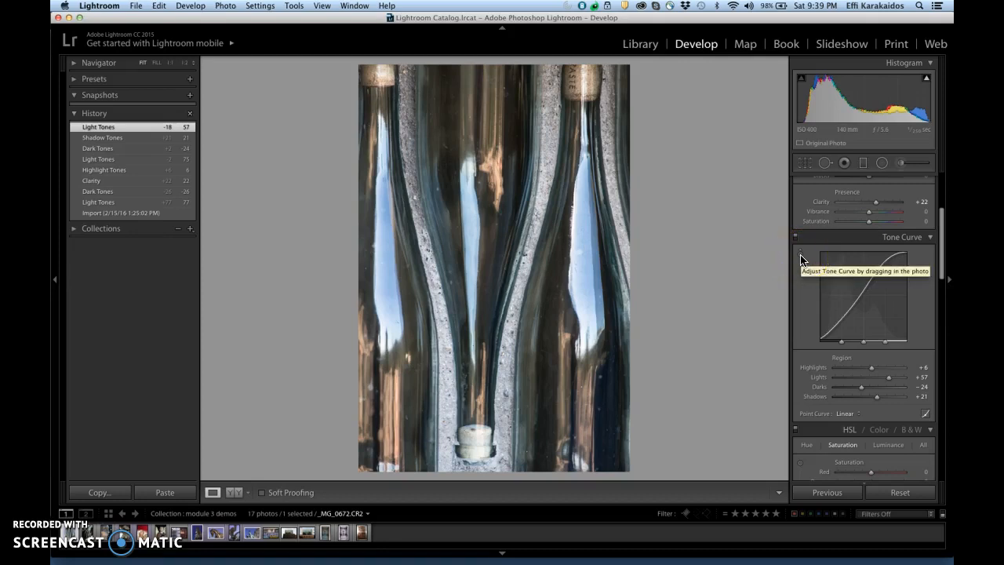
left_click(801, 255)
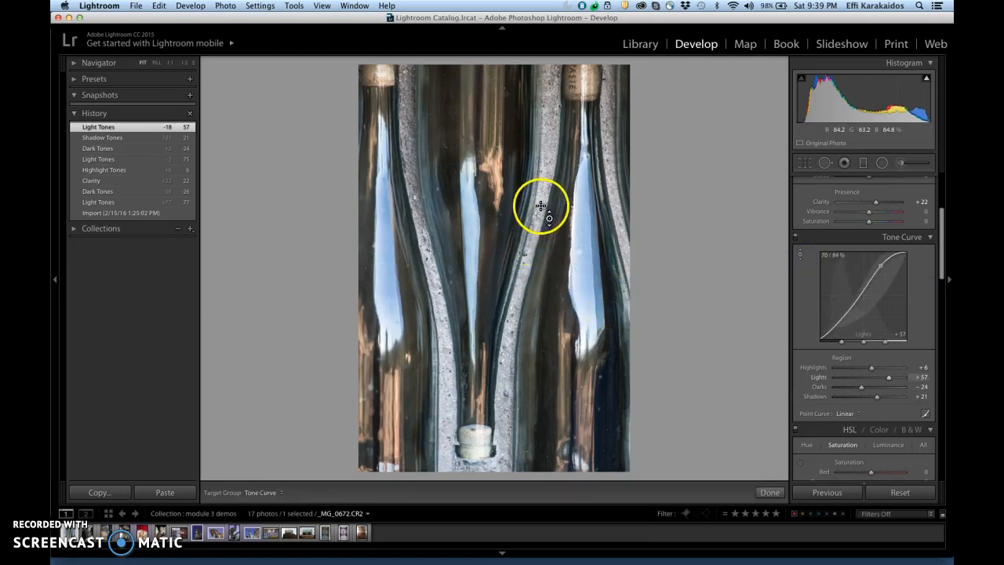
mouse_move(549, 311)
left_mouse_down()
mouse_move(551, 370)
mouse_move(550, 290)
mouse_move(552, 376)
mouse_move(557, 316)
left_mouse_up()
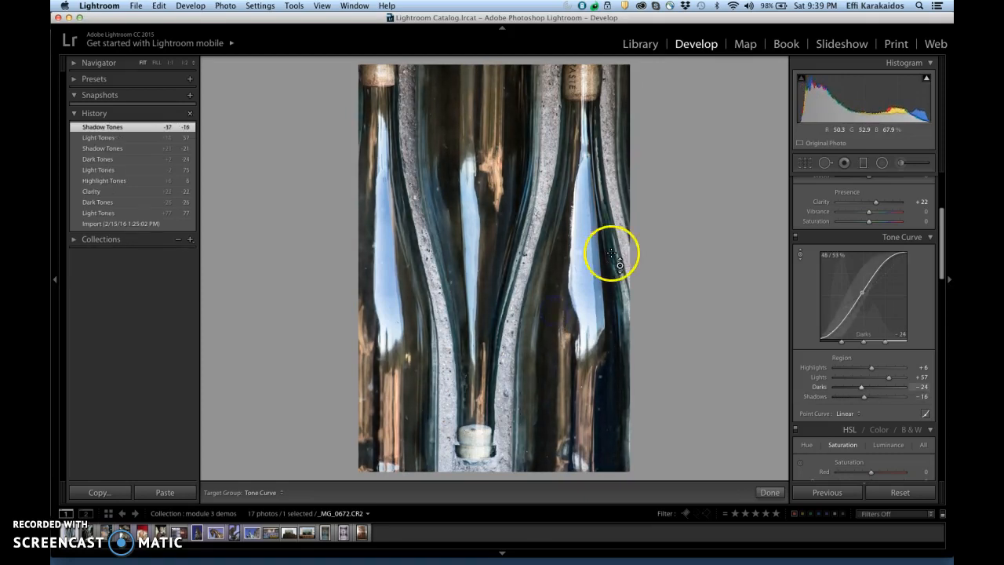
mouse_move(584, 249)
left_mouse_down()
mouse_move(587, 294)
mouse_move(587, 246)
mouse_move(587, 255)
left_mouse_up()
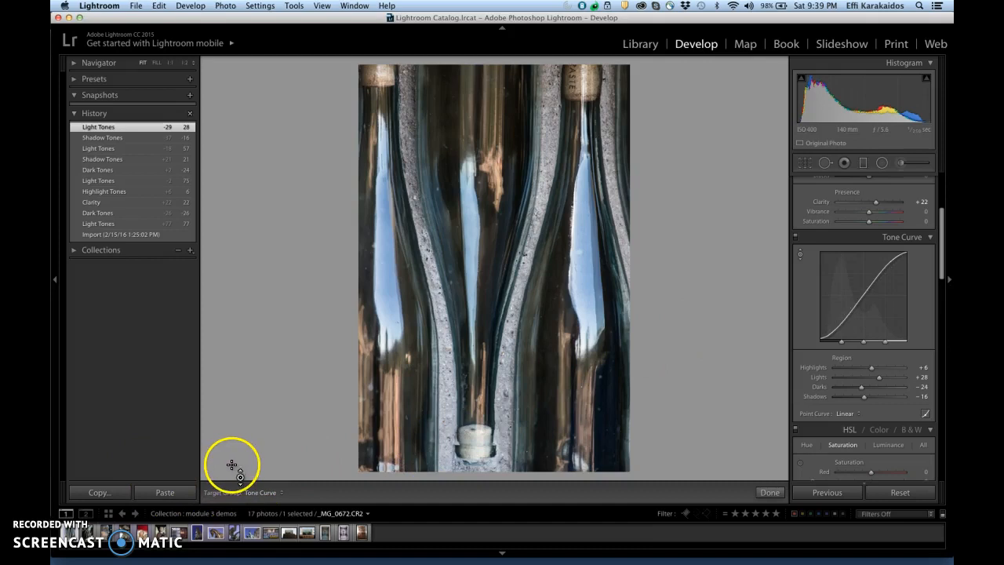
left_click(131, 236)
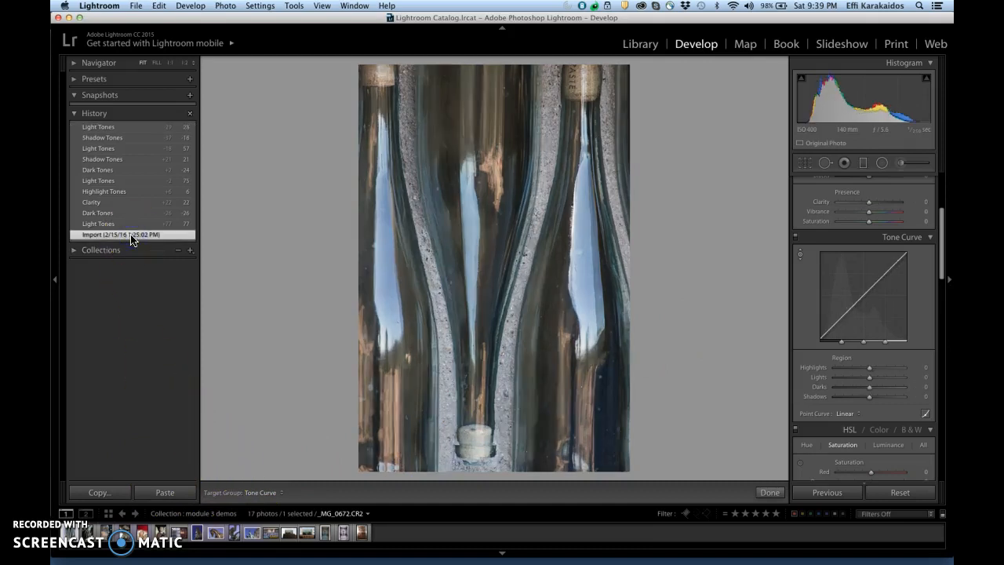
left_click(127, 129)
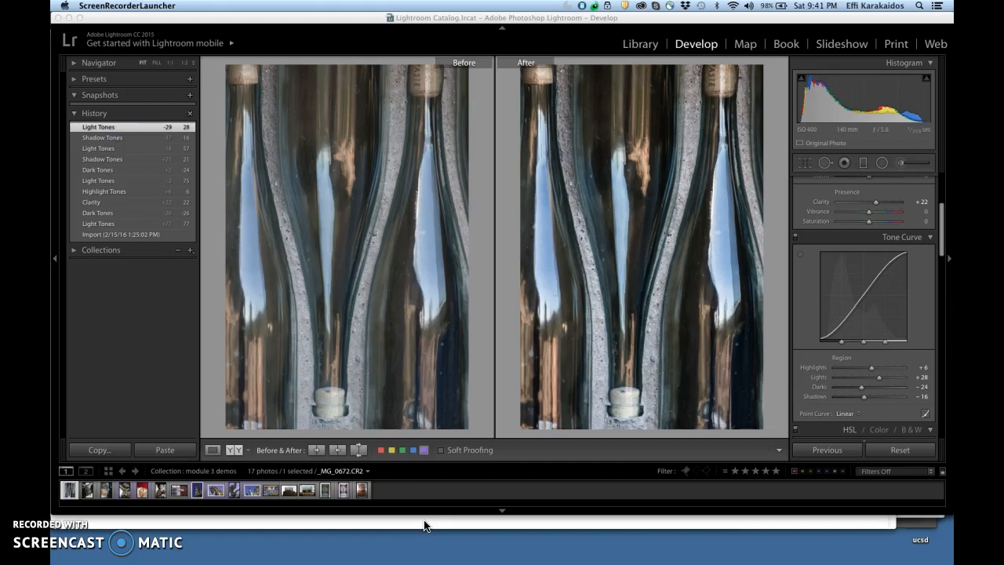
- Open the bronze hands photo _MG_0471.CR2 and review its edit history from Import through Shadows, tone and Clarity edits to Vibrance
left_click(87, 492)
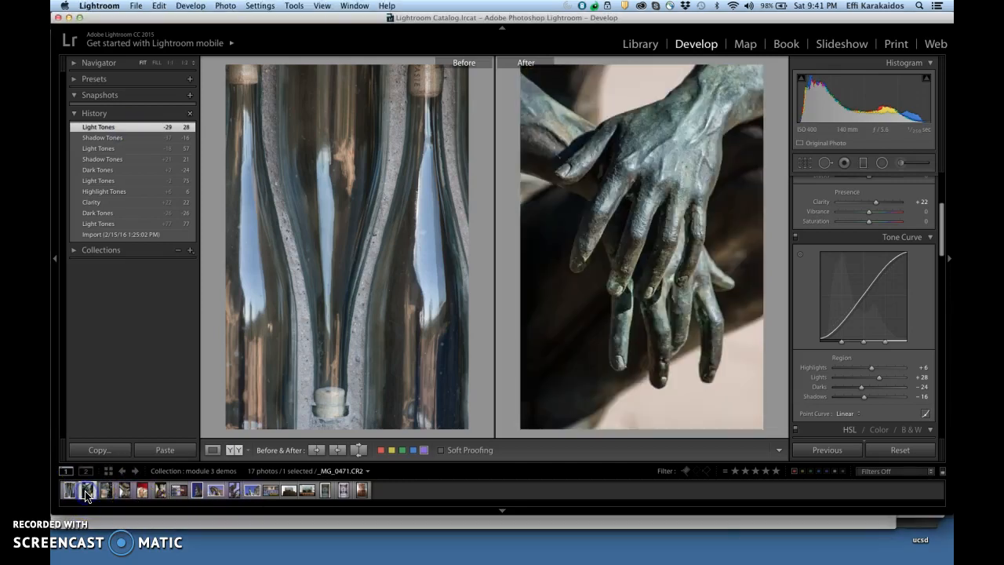
left_click_drag(520, 515, 523, 549)
left_click(442, 485)
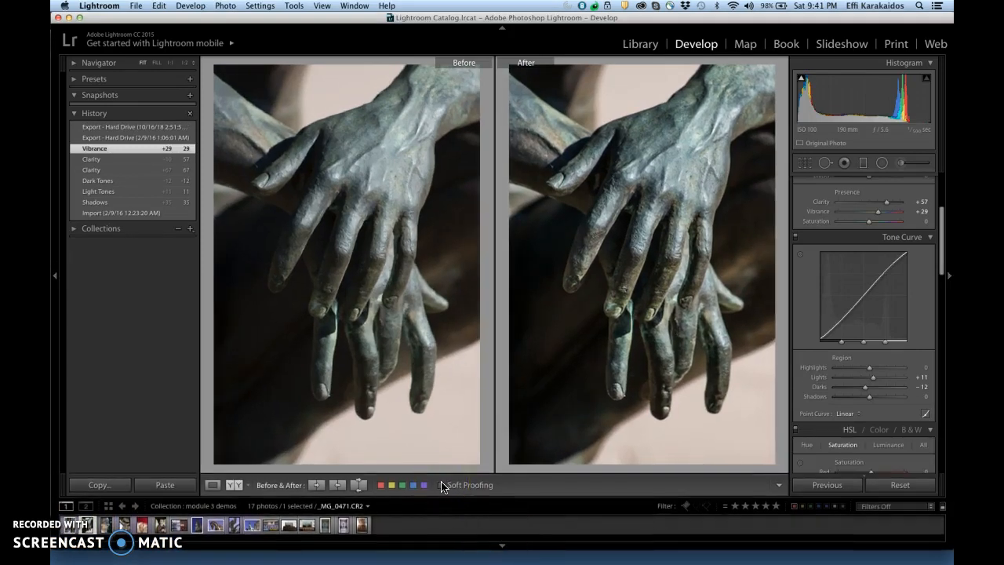
left_click(145, 212)
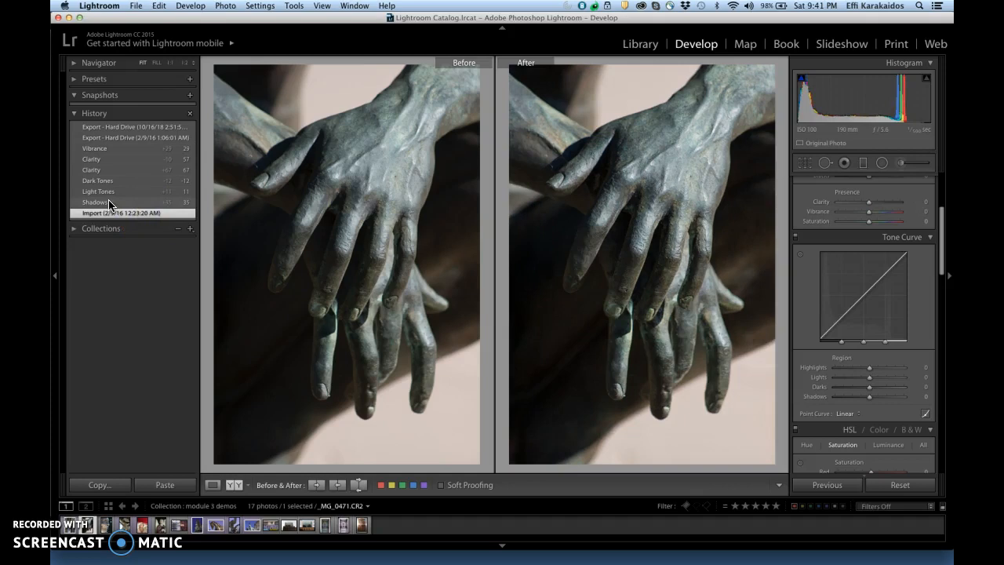
left_click(109, 203)
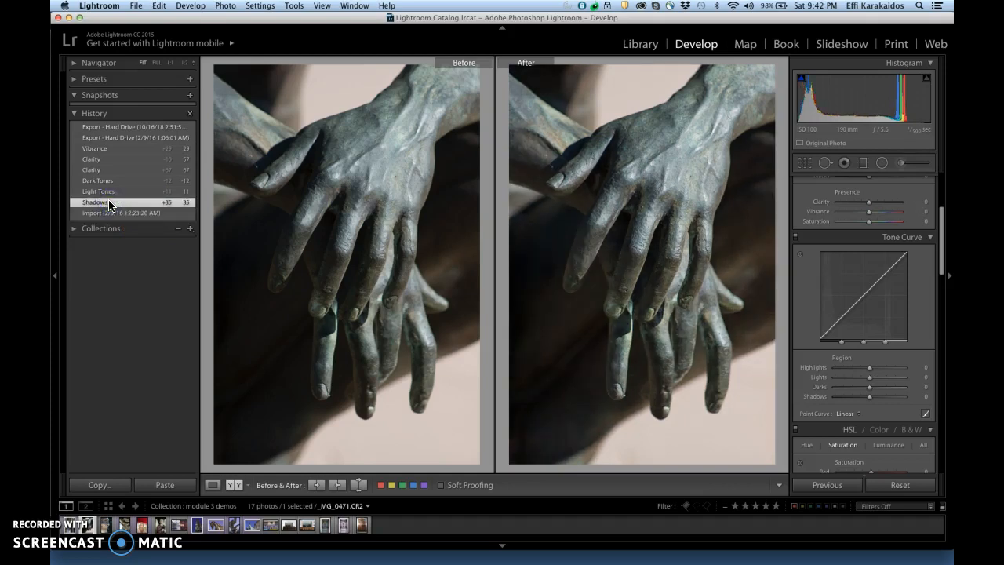
left_click(109, 203)
left_click(106, 192)
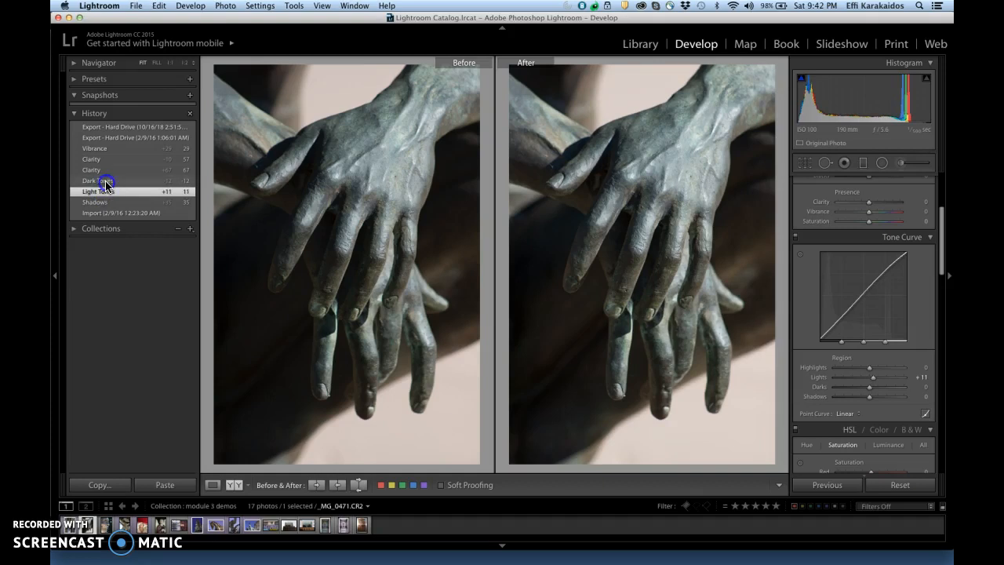
left_click(106, 181)
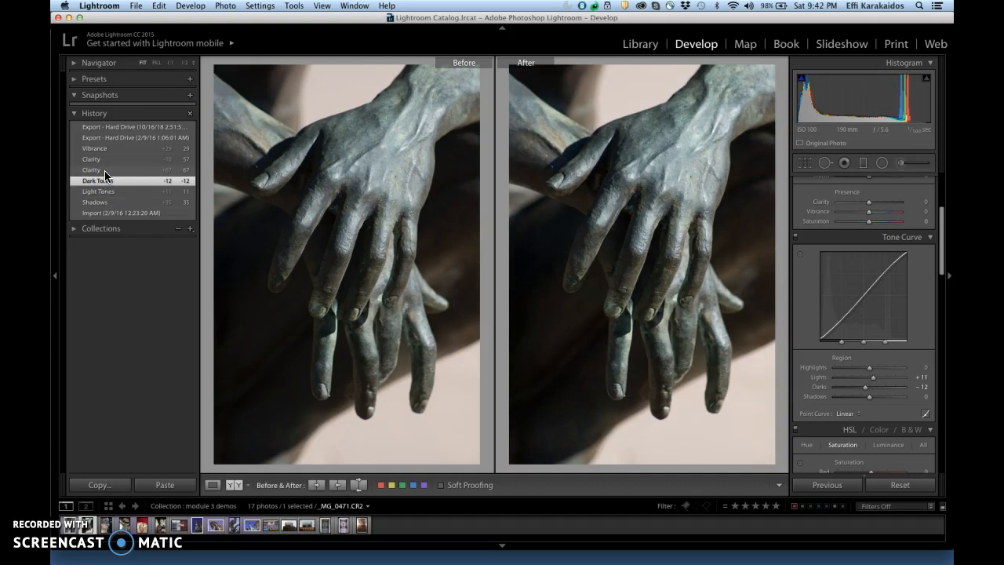
left_click(104, 171)
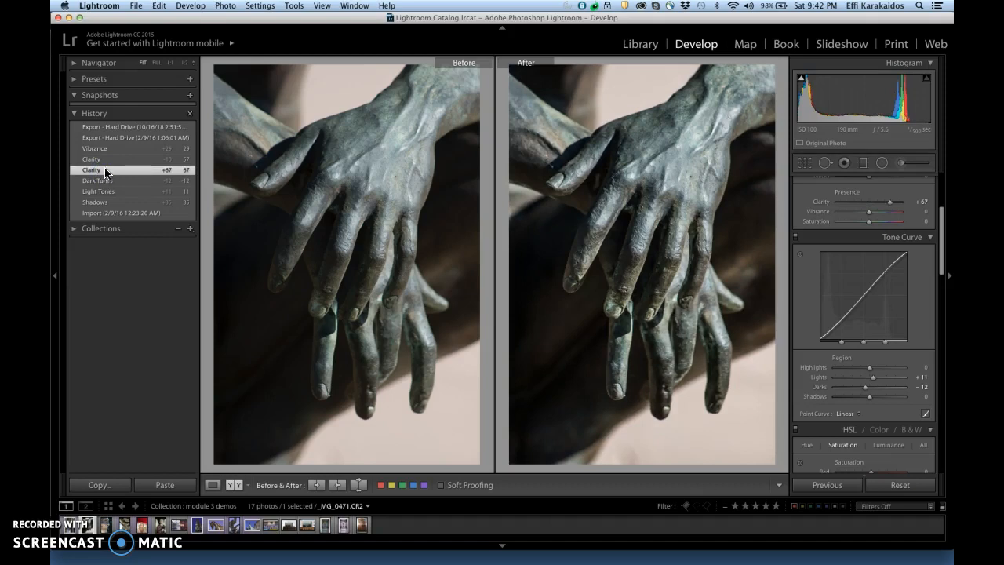
left_click(105, 161)
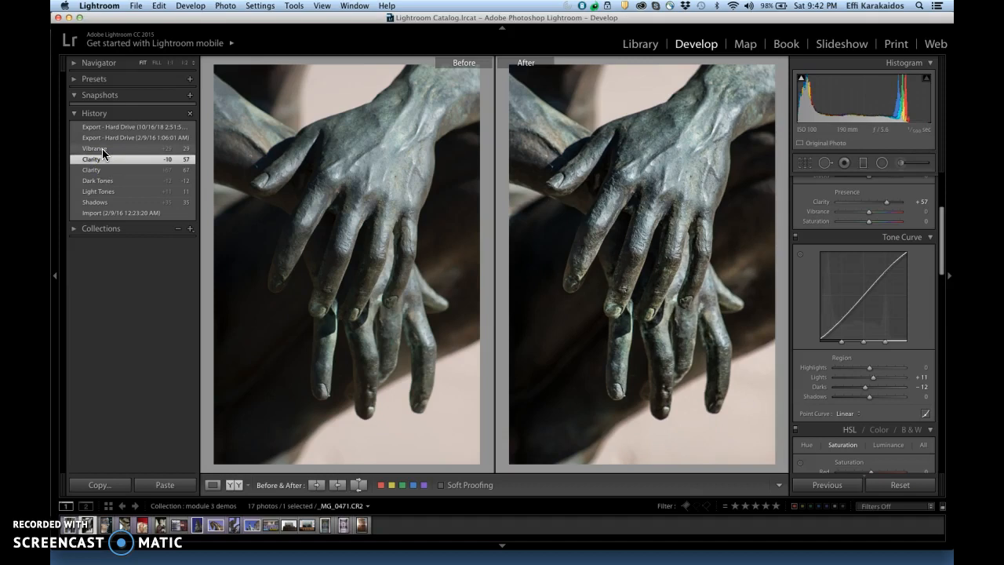
left_click(102, 148)
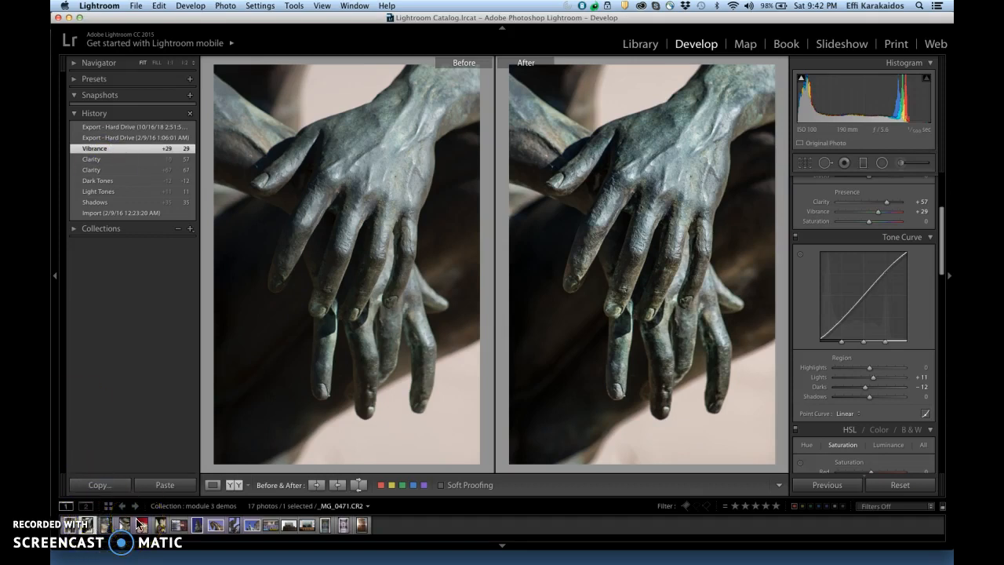
- Open the sculpted face photo _MG_0456.CR2 and review its edit history state by state from Import to Black Clipping
left_click(106, 524)
left_click(78, 416)
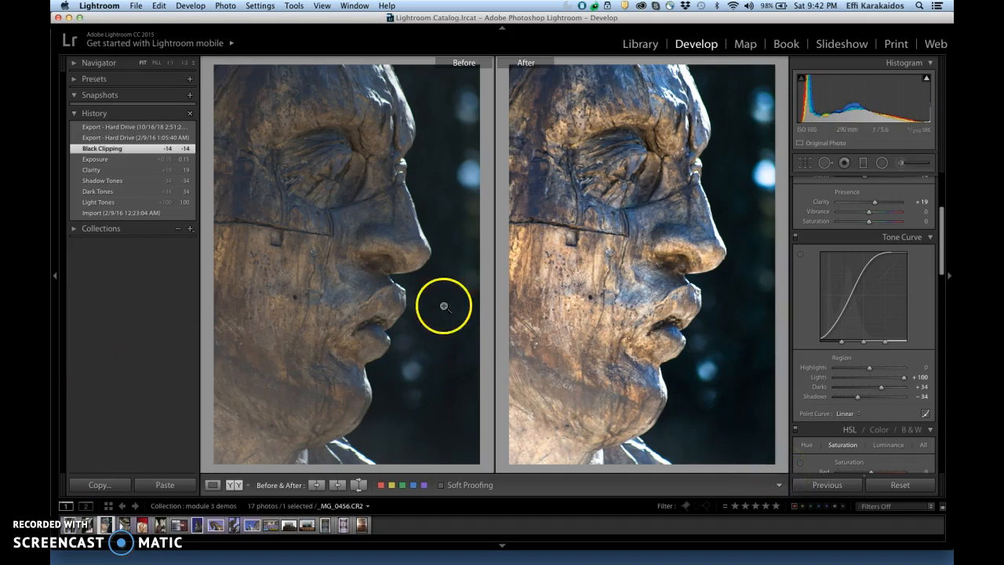
left_click(149, 212)
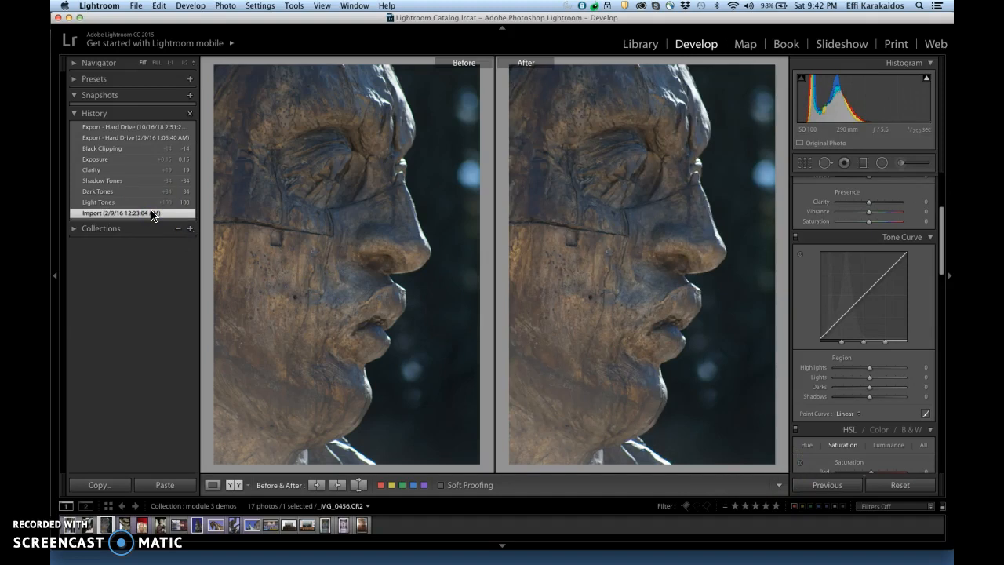
left_click(131, 203)
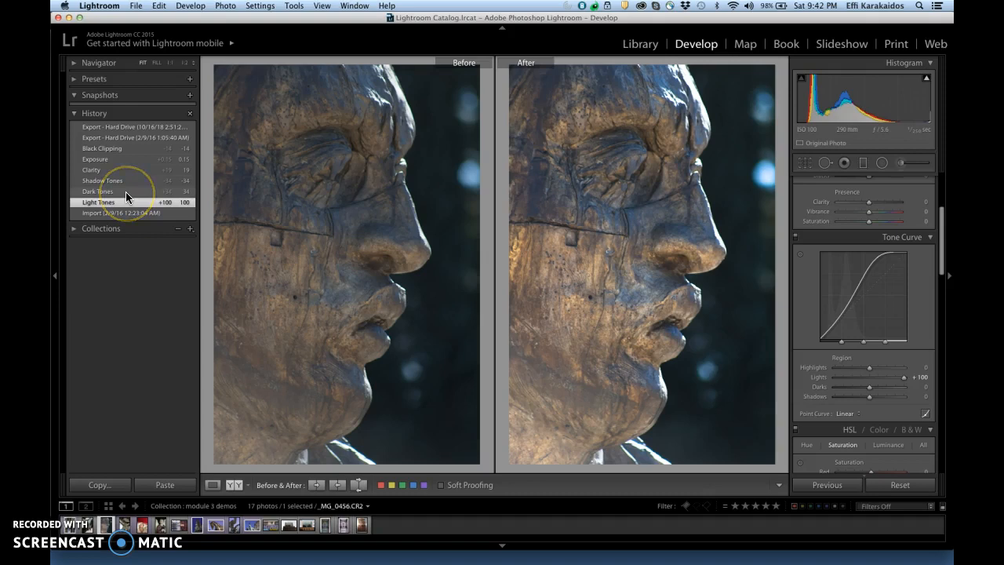
left_click(126, 191)
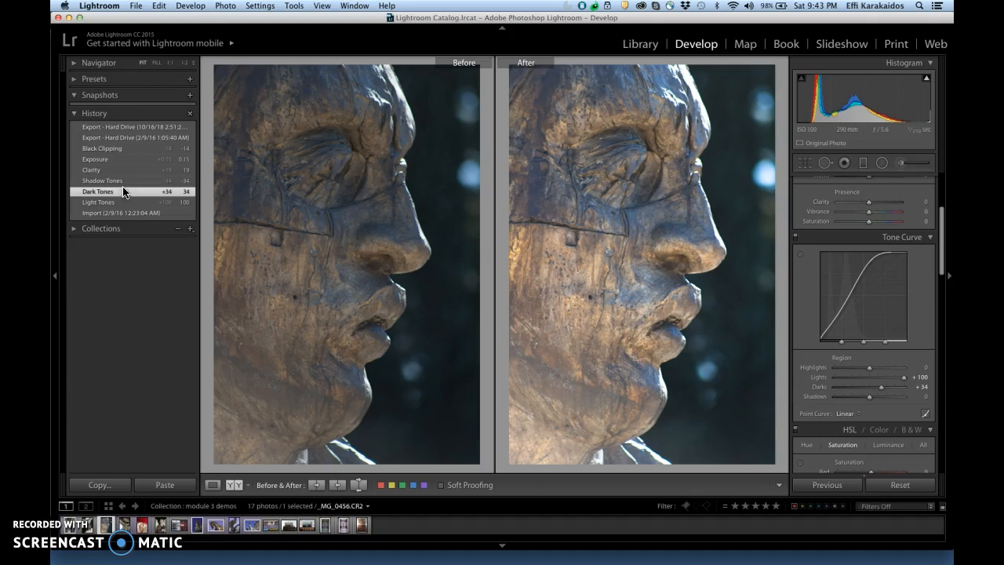
left_click(119, 181)
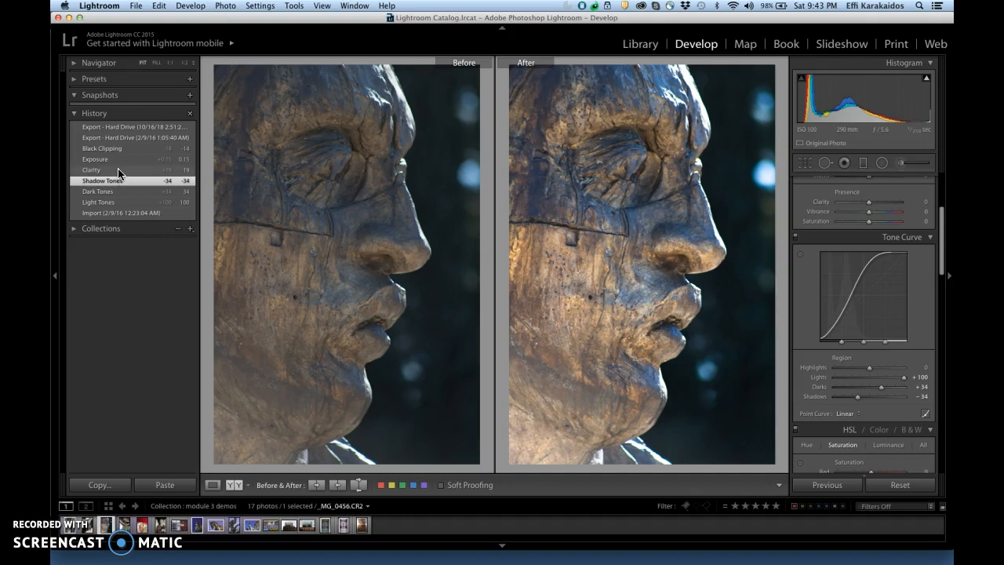
left_click(119, 171)
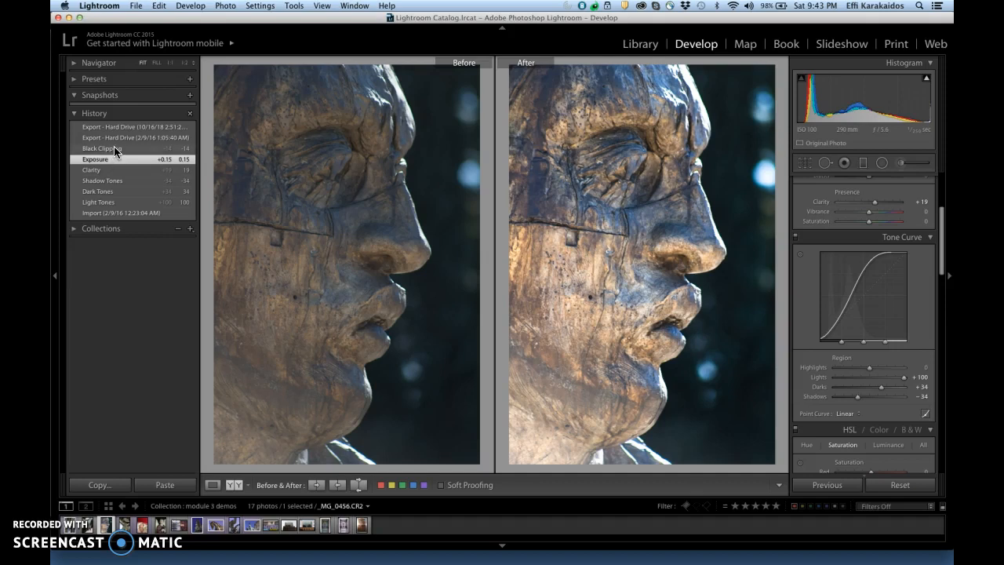
left_click(114, 148)
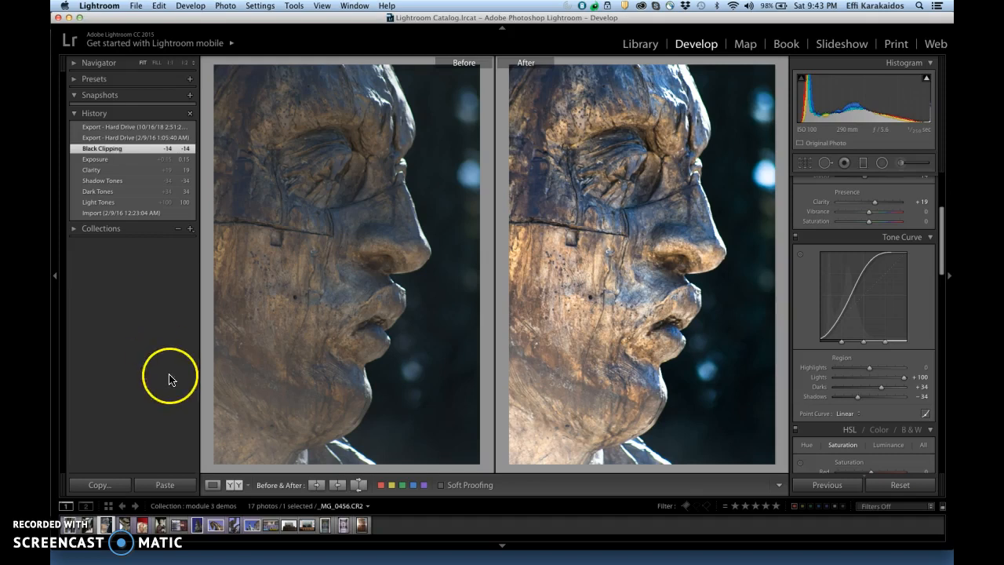
- Open the bronze torso photo _MG_0480.CR2 and review its history from Import through Clarity to the final Light Tones edit
left_click(123, 535)
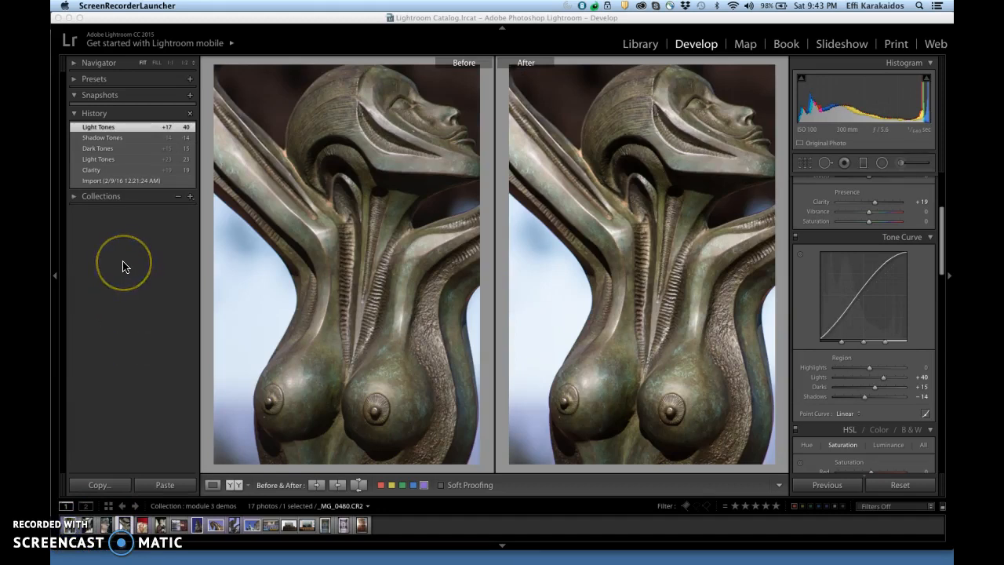
left_click(139, 182)
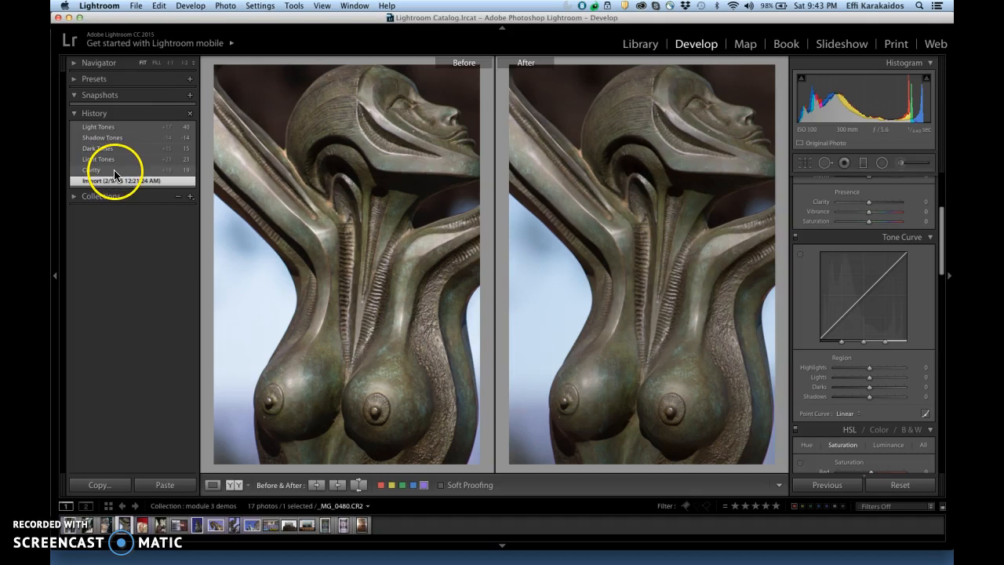
left_click(114, 169)
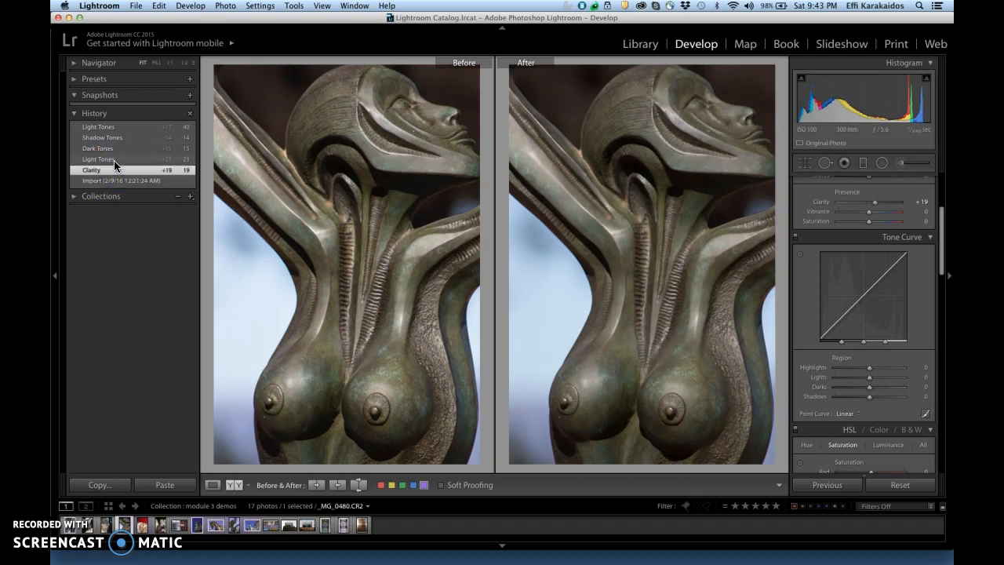
left_click(114, 161)
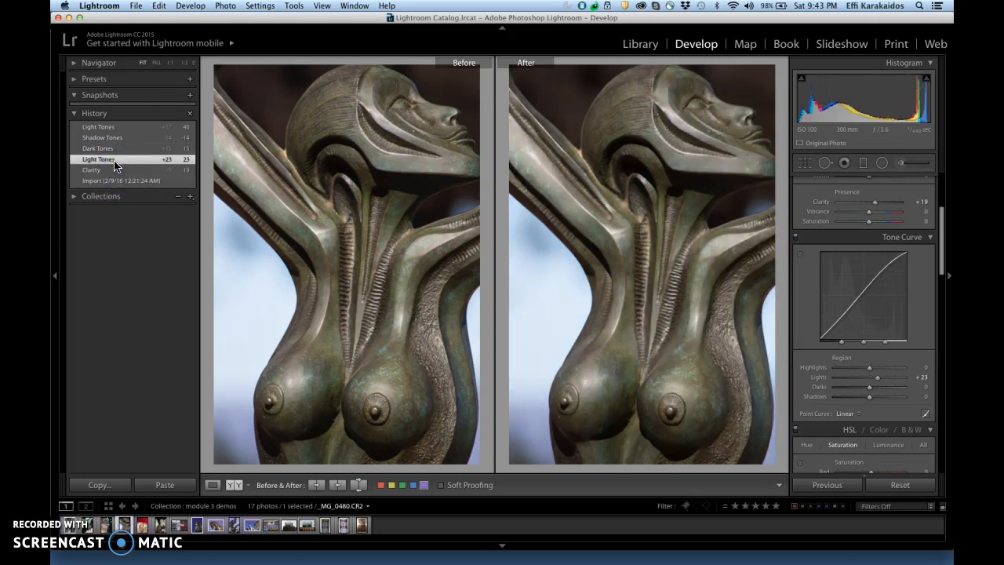
left_click(114, 149)
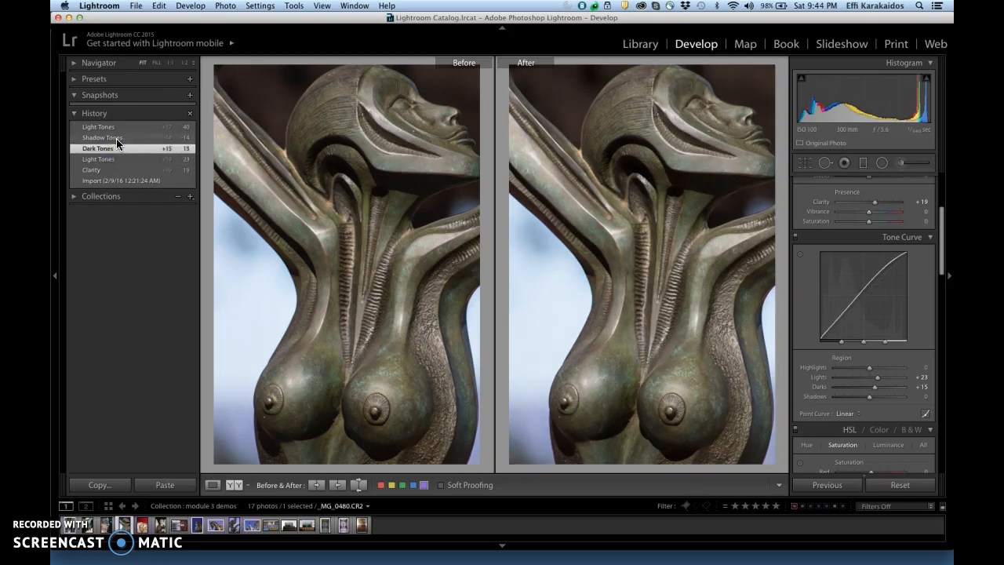
left_click(117, 138)
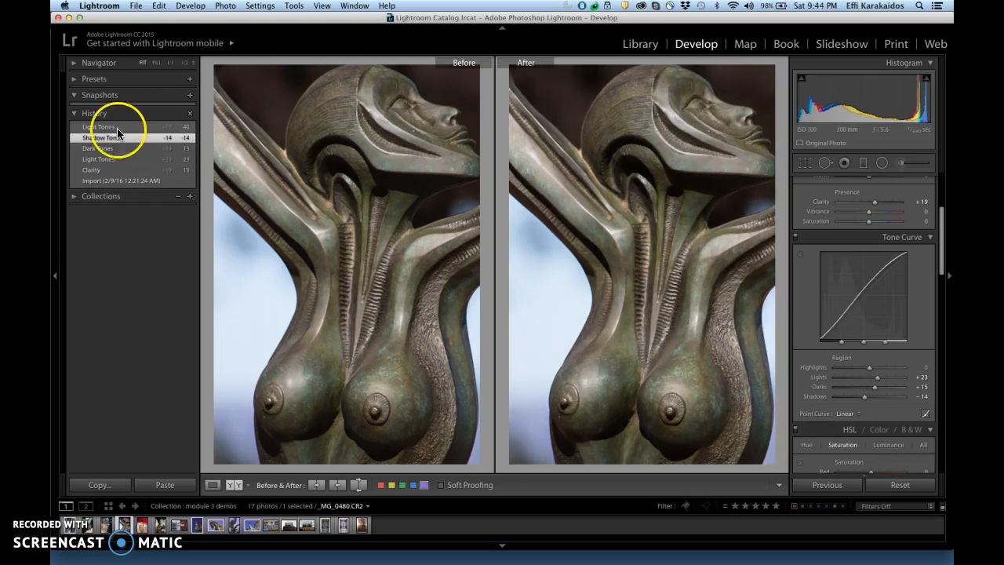
left_click(118, 128)
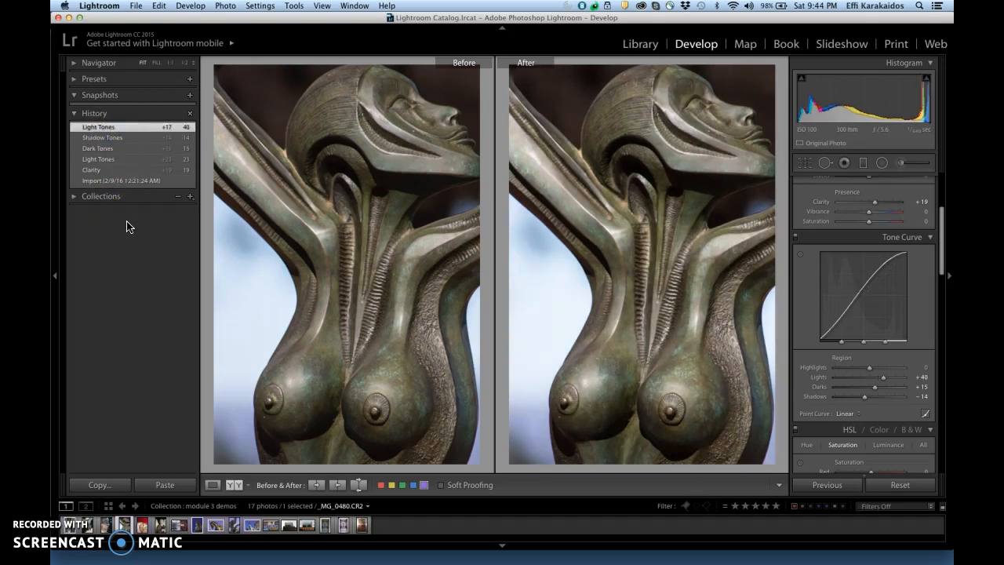
- Open the curly-haired doll photo _MG_0247.CR2 and review its history from Import through Light Tones and Dark Tones to the final Light Tones edit
left_click(142, 525)
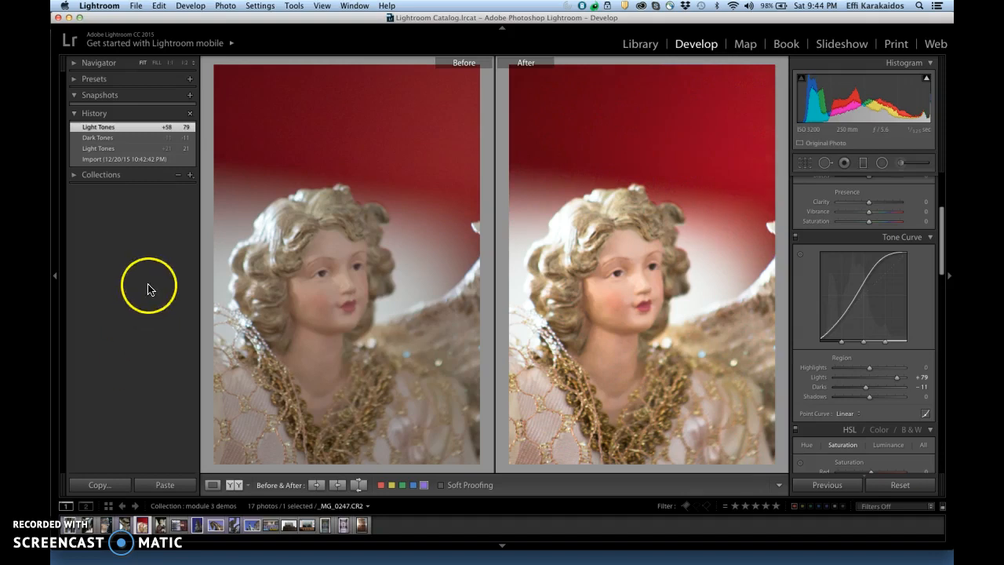
left_click(160, 161)
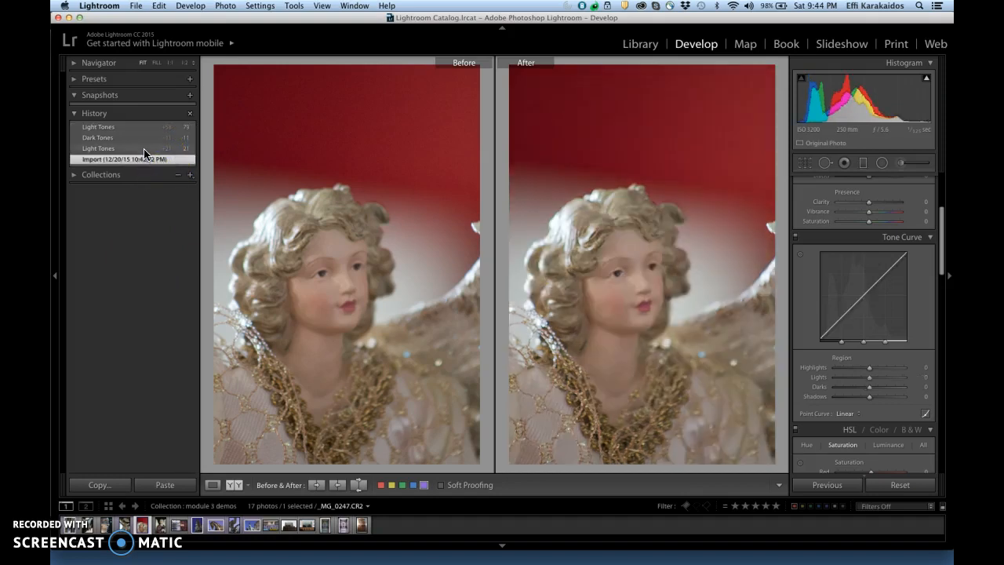
left_click(143, 149)
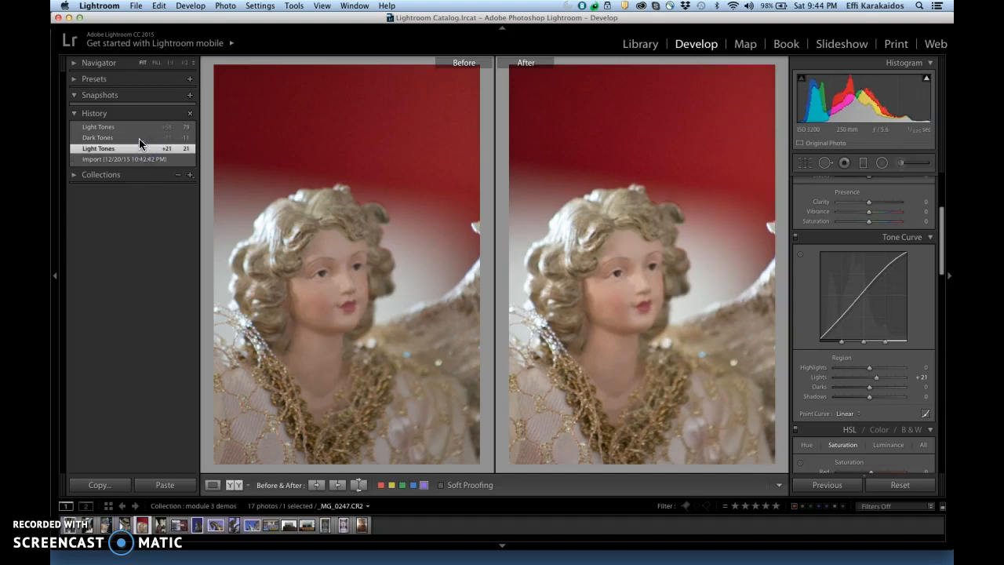
left_click(138, 137)
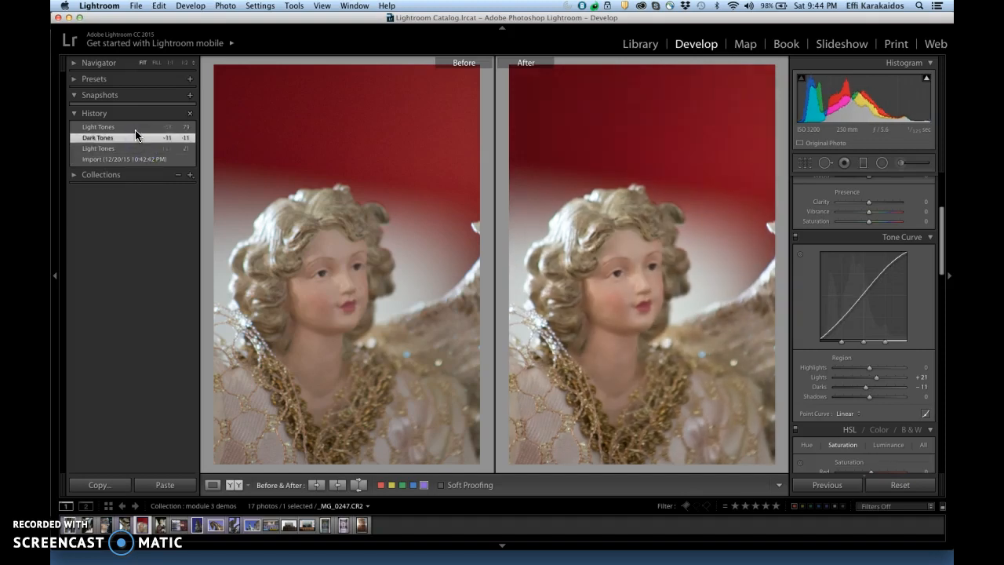
left_click(134, 128)
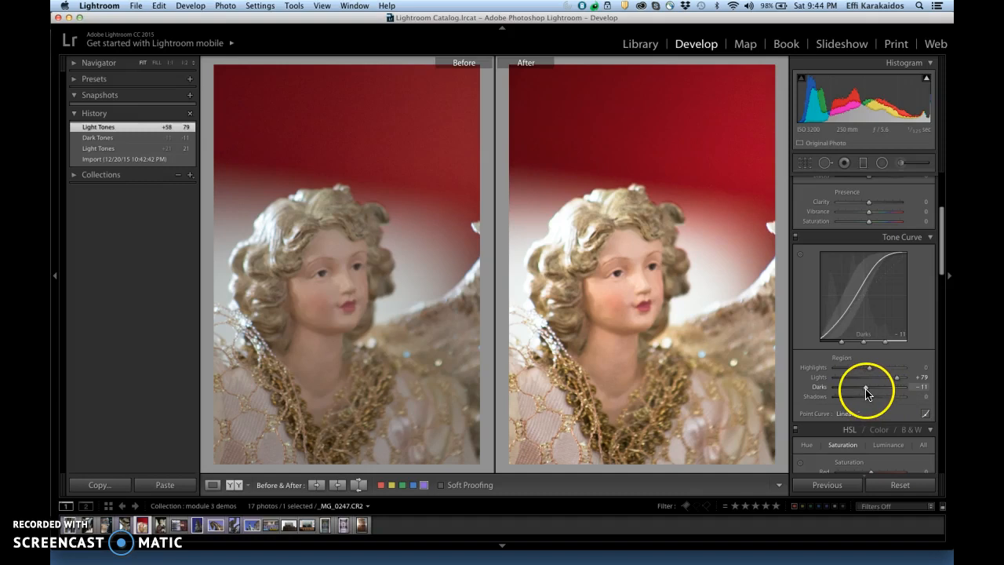
- Open the painted angel statue photo _MG_1309.CR2 and review its history from Import through Exposure, Clarity and tone edits to the latest Light Tones
left_click(160, 525)
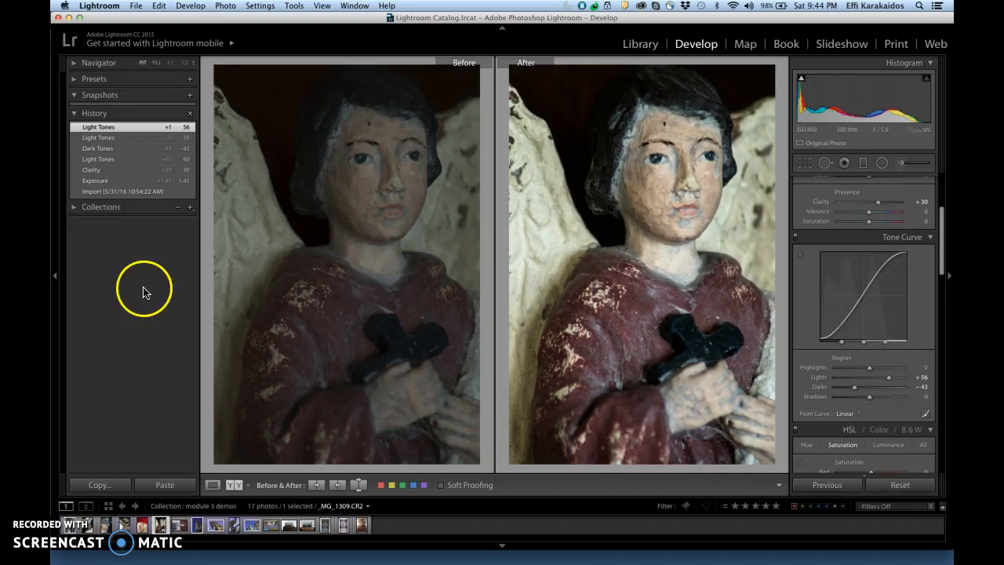
left_click(141, 193)
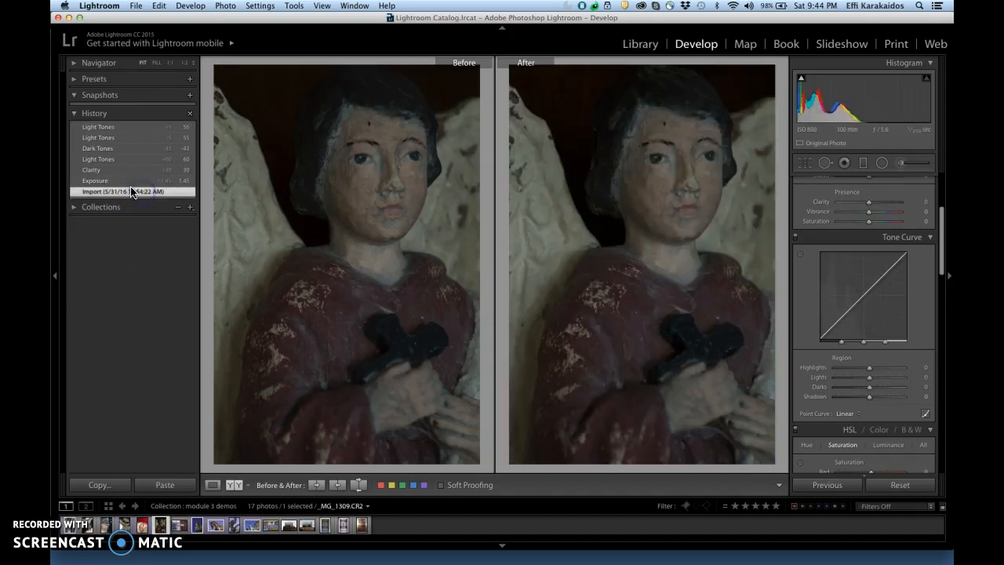
left_click(121, 181)
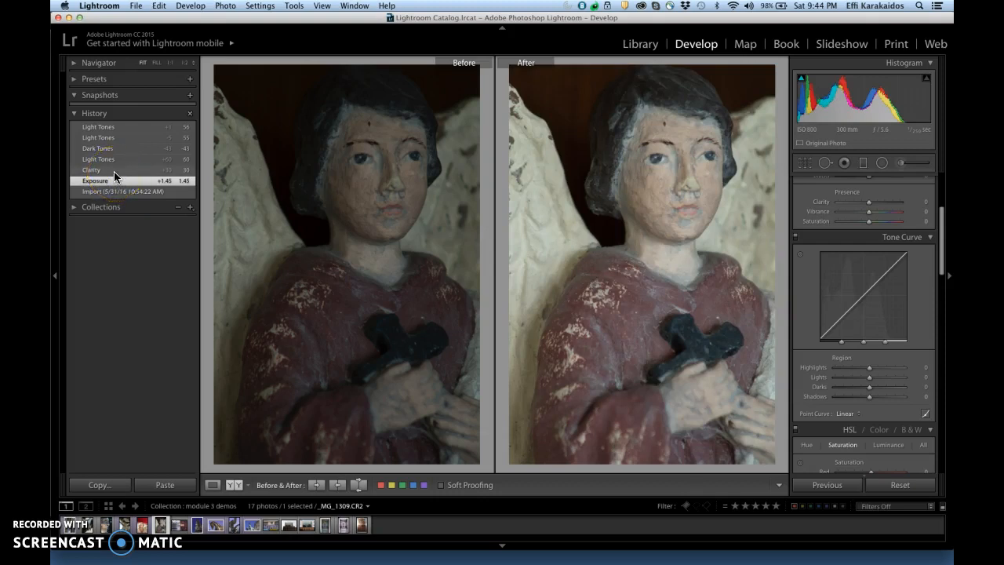
left_click(114, 171)
left_click(115, 160)
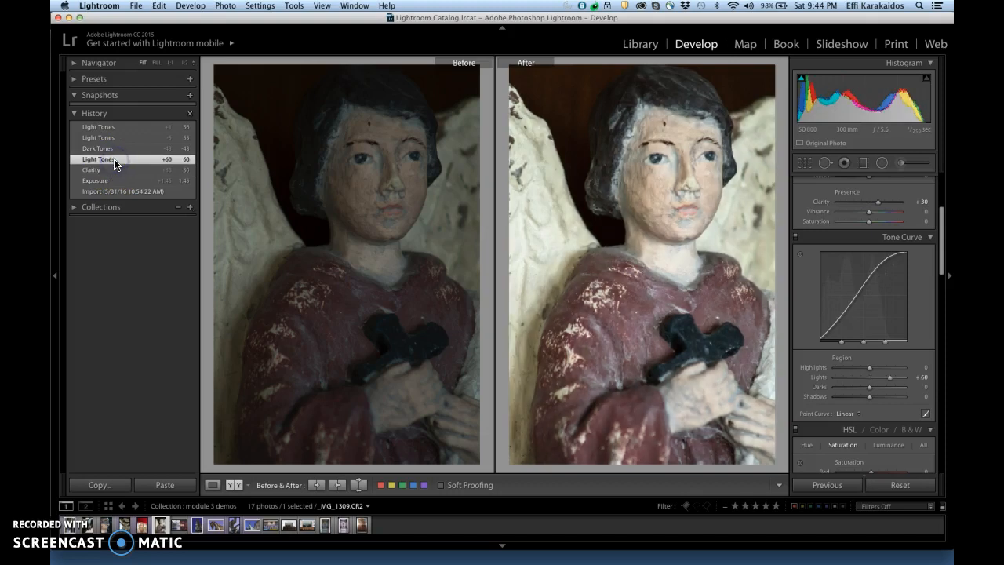
left_click(112, 149)
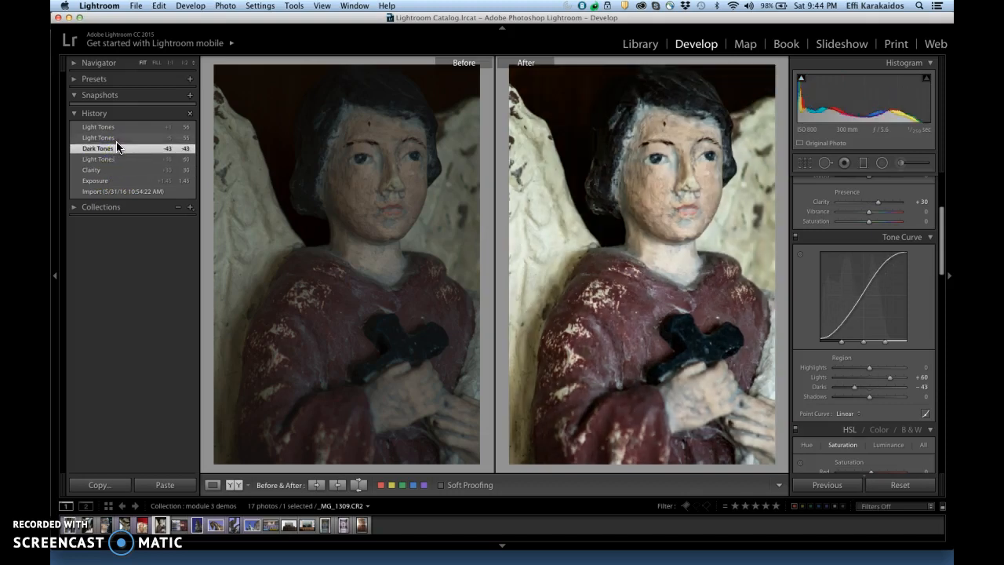
left_click(116, 138)
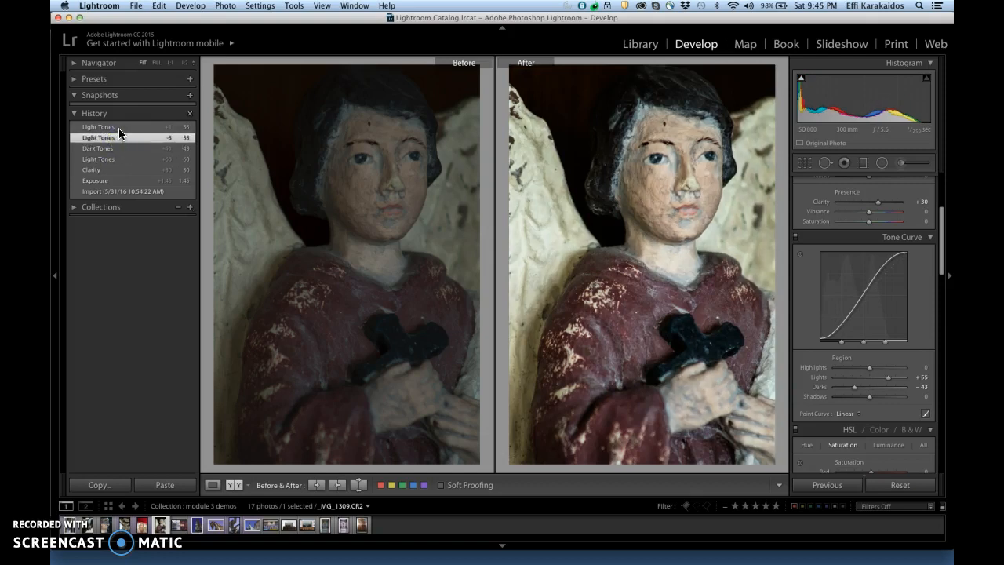
left_click(119, 127)
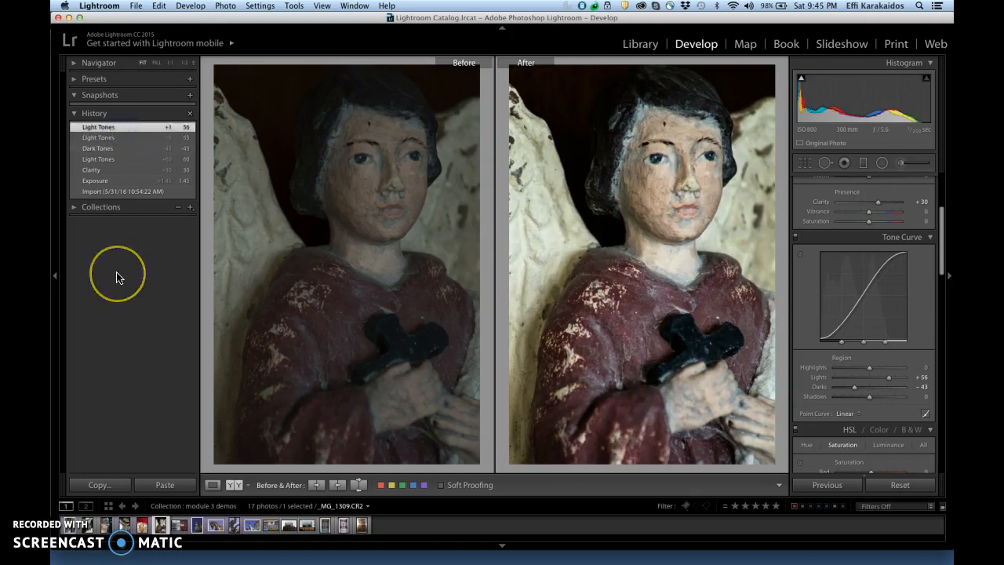
- Open the wooden wall photo _MG_2706.CR2 and review its early history states: Import, Crop Angle, Clarity and the first Exposure edit
left_click(179, 528)
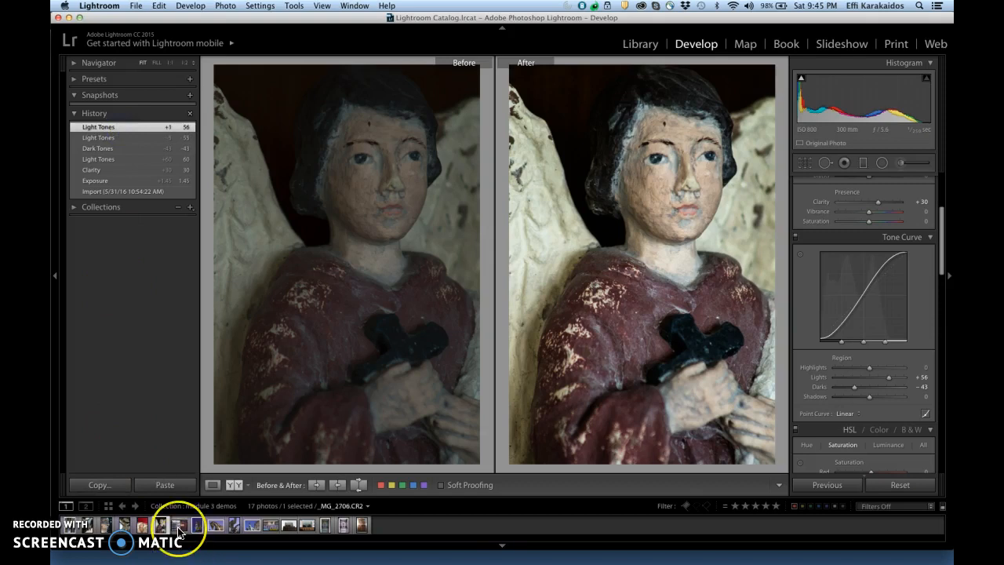
left_click(178, 527)
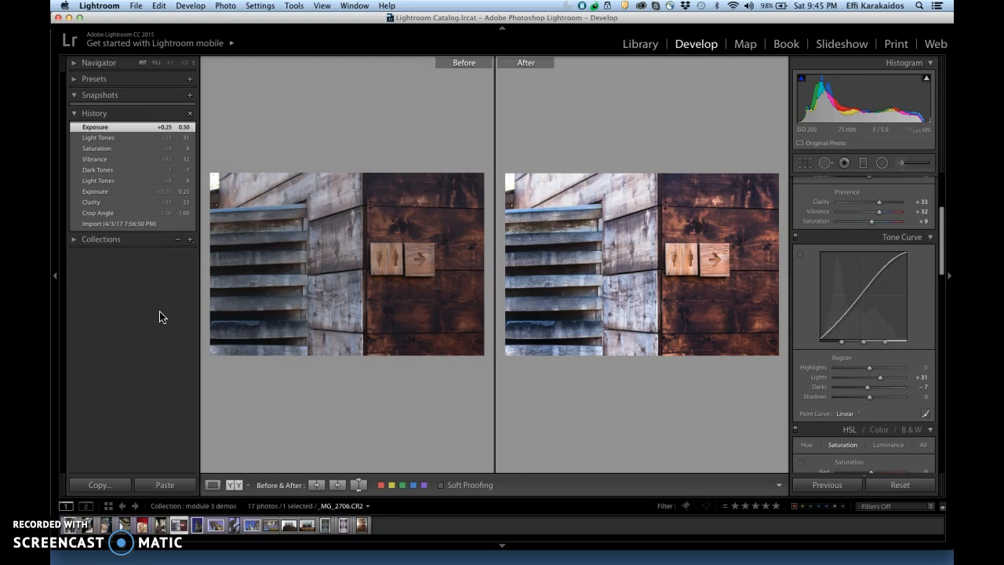
left_click(145, 226)
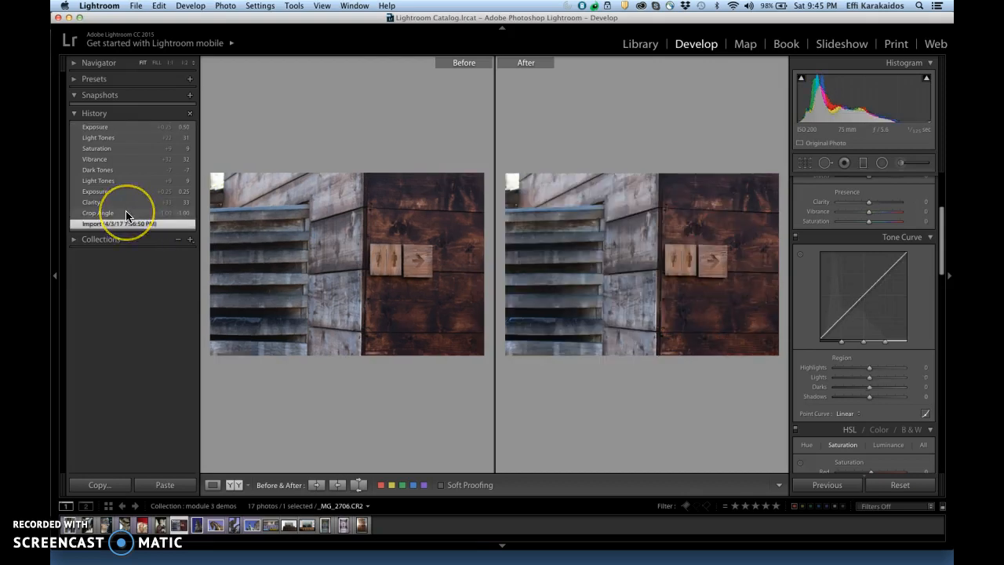
left_click(126, 214)
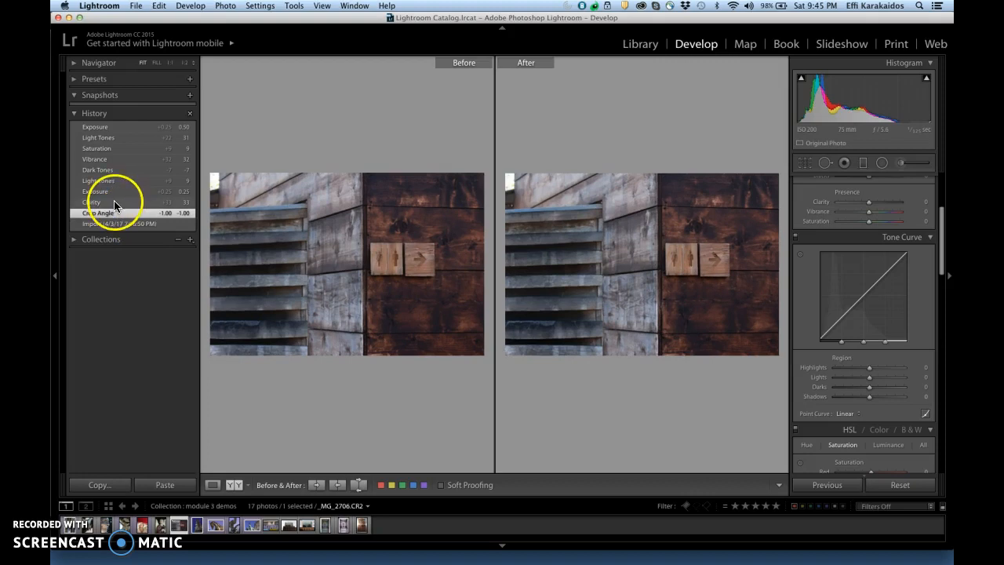
left_click(114, 203)
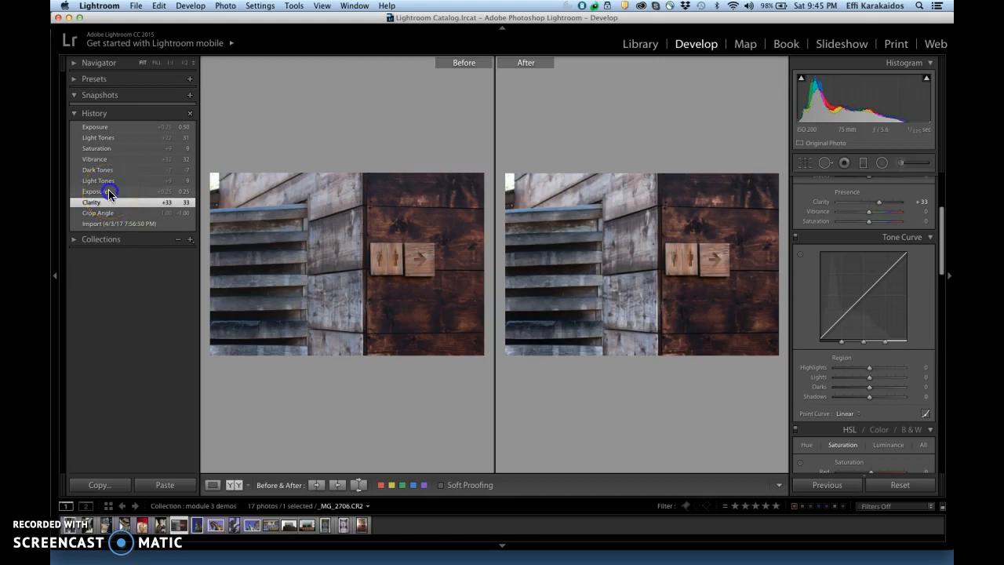
left_click(108, 191)
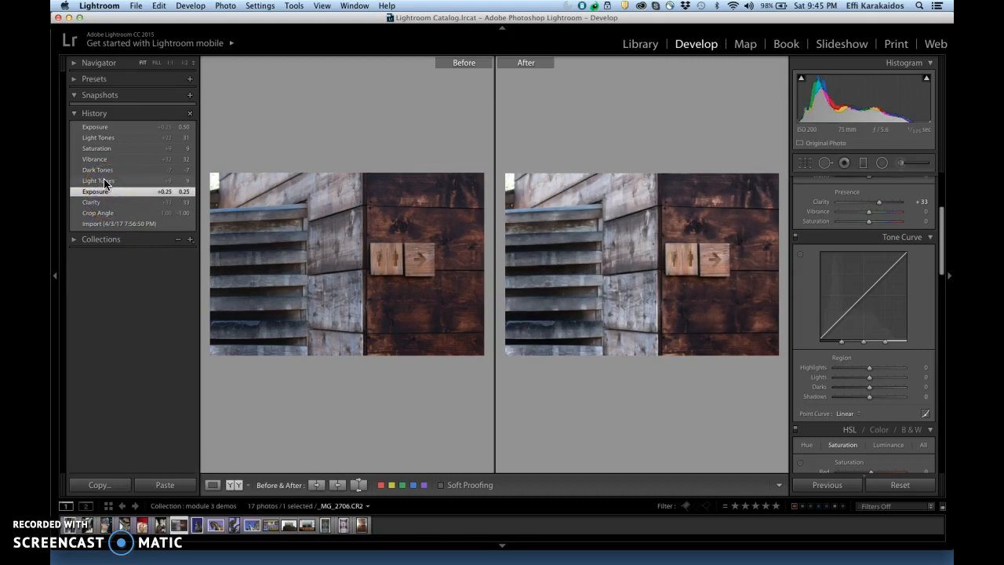
- Review the wooden wall photo's remaining history states from the first Light Tones edit through Dark Tones, Vibrance and Saturation to the final Exposure
left_click(104, 182)
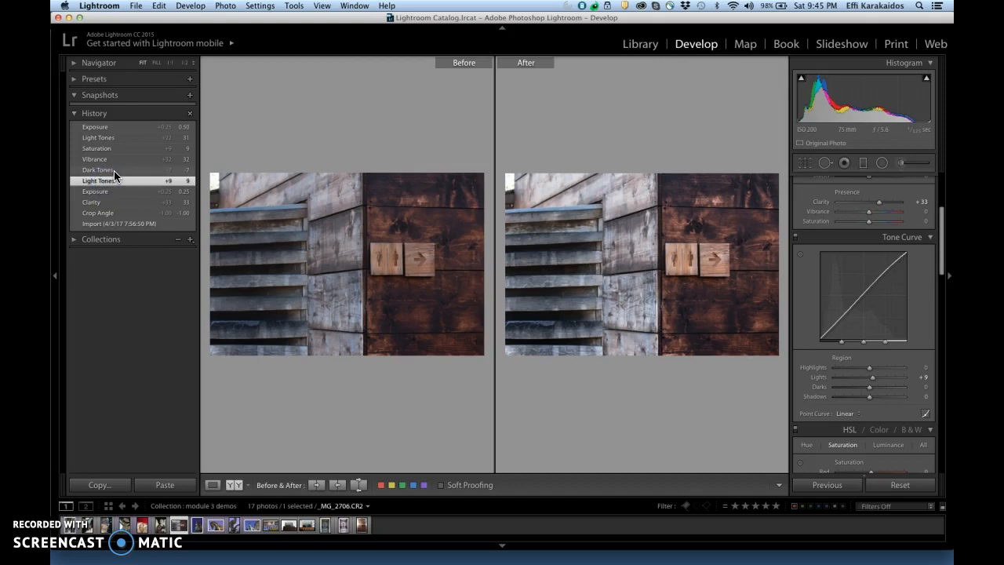
left_click(113, 171)
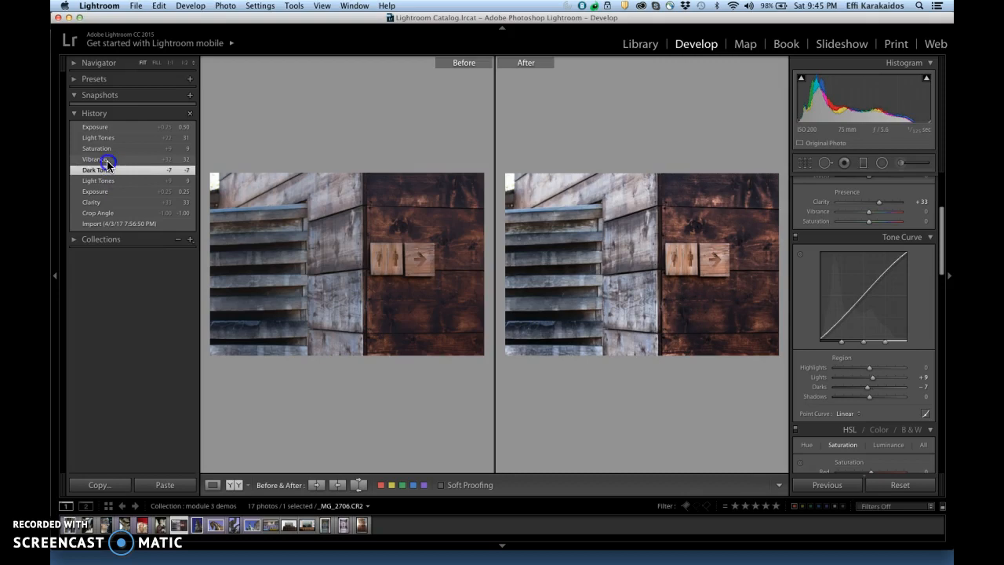
left_click(106, 160)
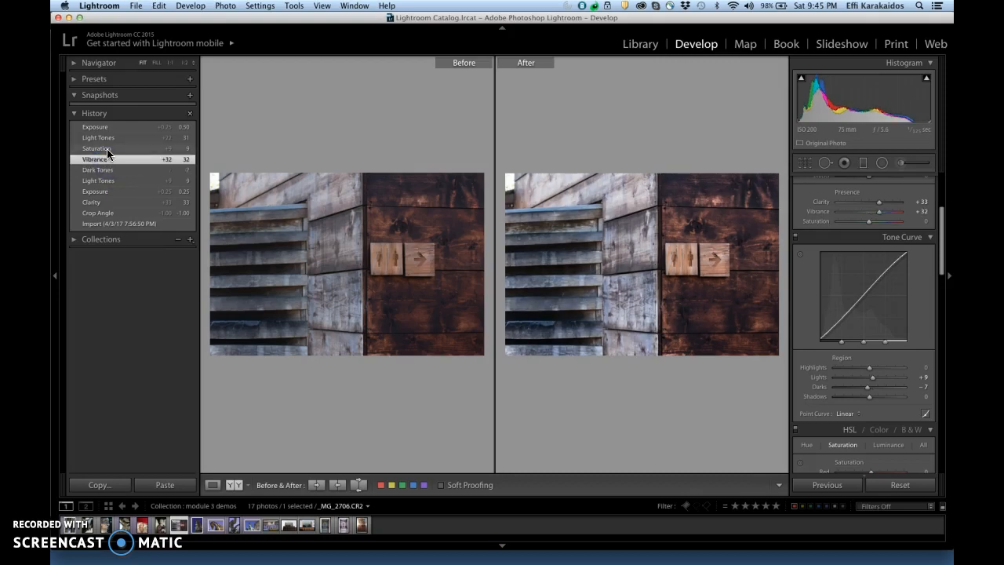
left_click(107, 149)
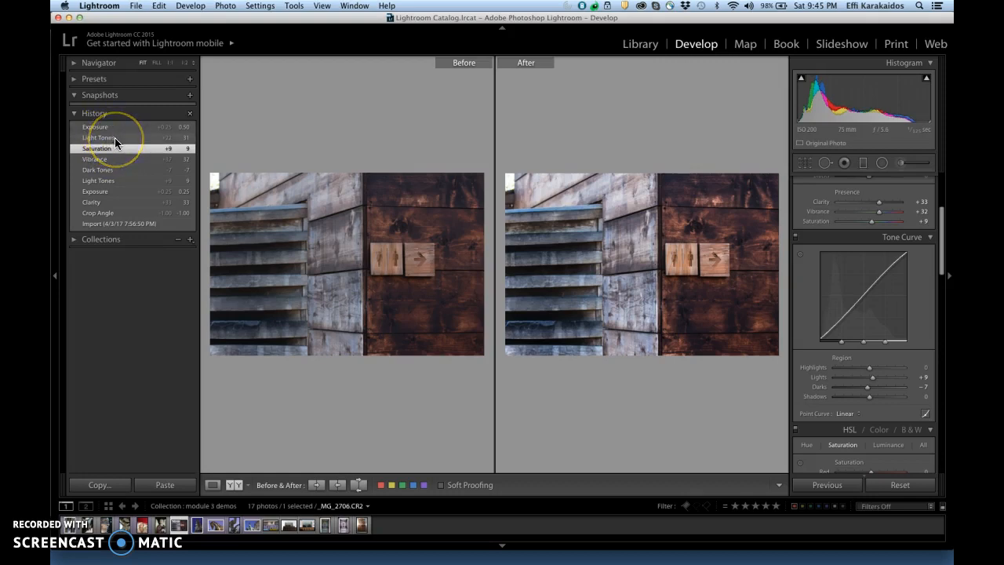
left_click(115, 138)
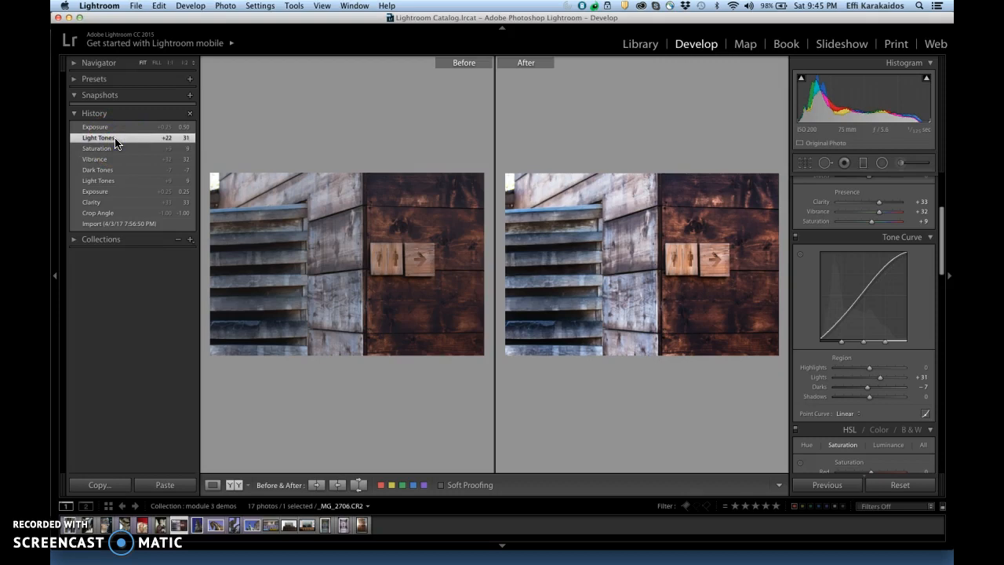
left_click(114, 126)
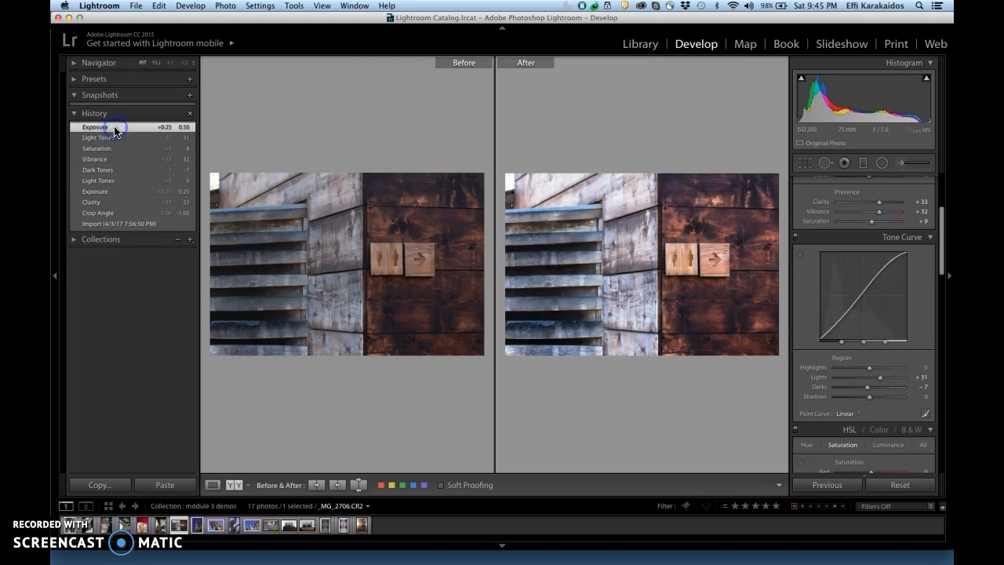
left_click(88, 284)
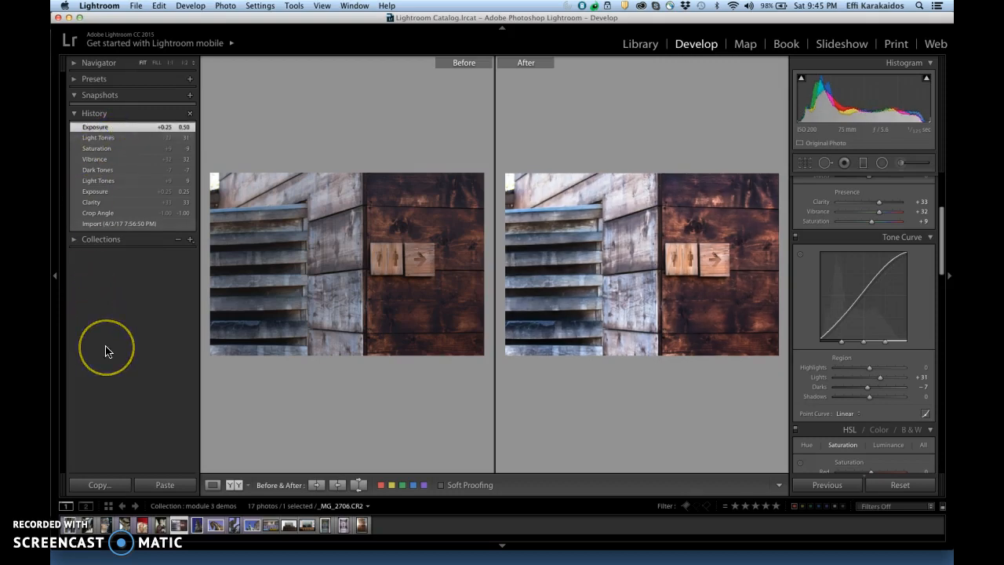